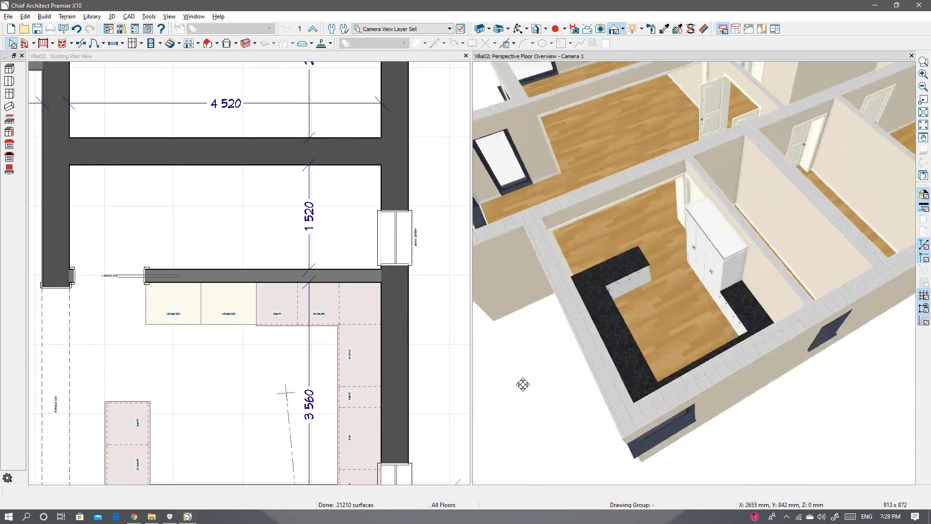
Orbit the 3D view close to the kitchen's tall cabinets and dark L-shaped countertop.
drag(523, 384, 717, 356)
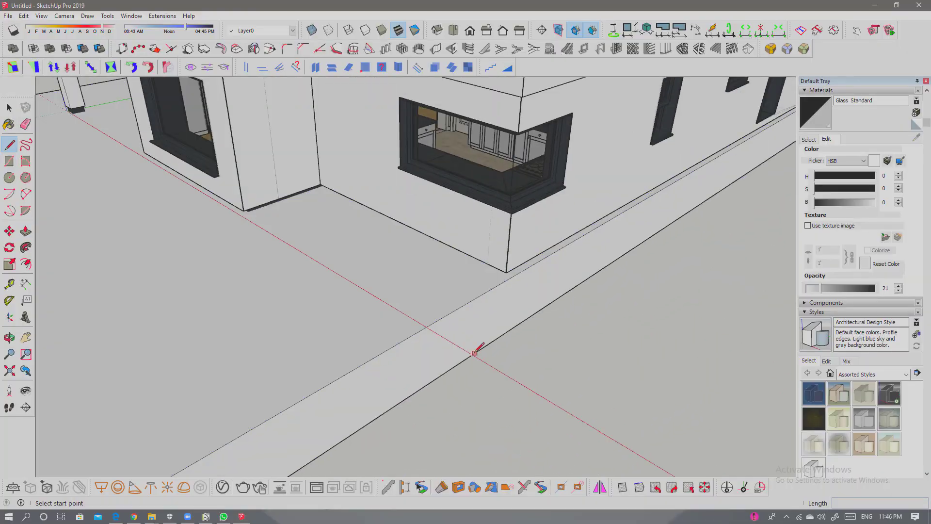
Draw a rectangle on the ground and push it down to recess the pool.
key(r)
click(472, 348)
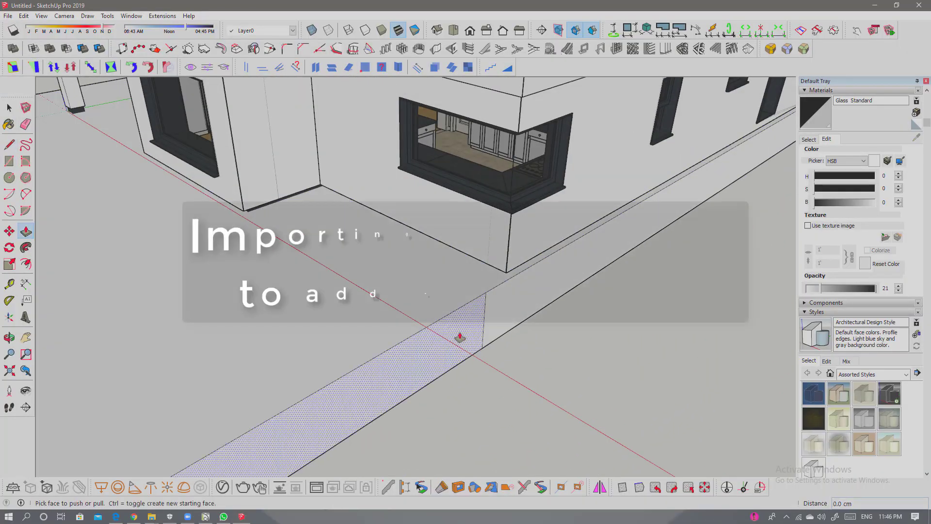
scroll(465, 359, down, 4)
scroll(451, 379, down, 3)
click(440, 392)
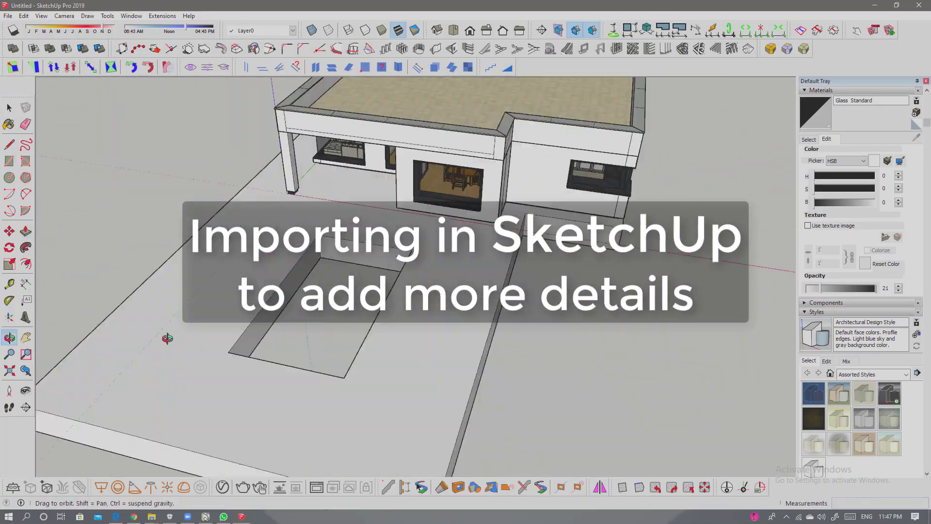
scroll(167, 337, up, 5)
key(p)
drag(437, 291, 374, 241)
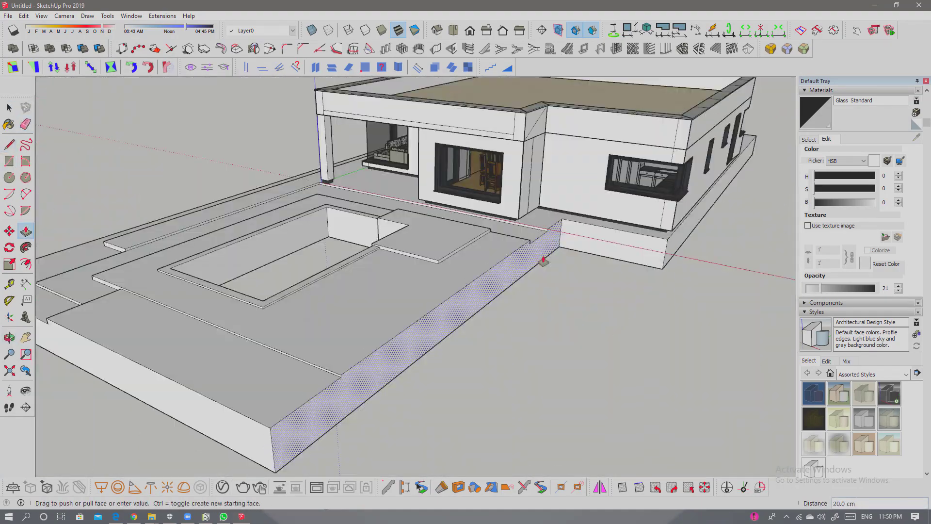
Orbit to view the whole house and site, then browse the landscaping materials.
key(l)
scroll(447, 333, up, 5)
scroll(468, 275, down, 5)
middle_drag(469, 275, 511, 326)
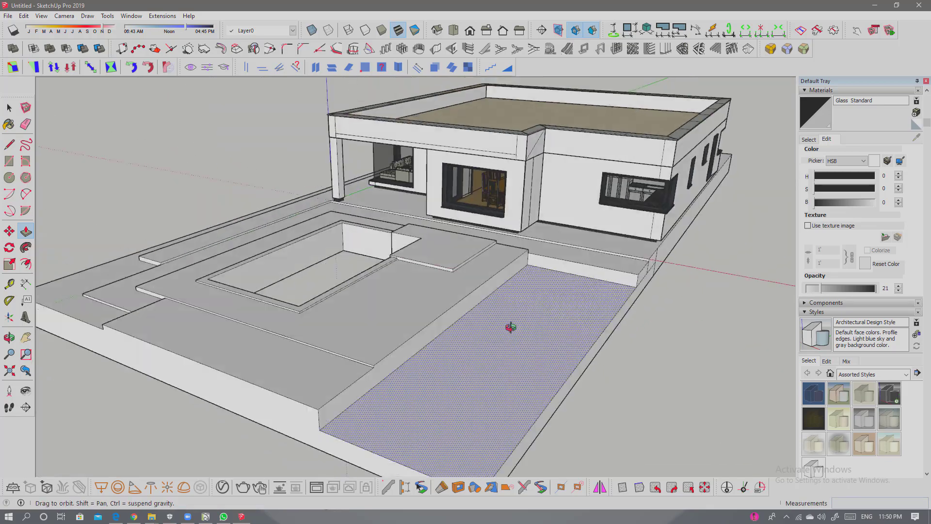
scroll(372, 356, up, 5)
key(p)
scroll(411, 301, up, 3)
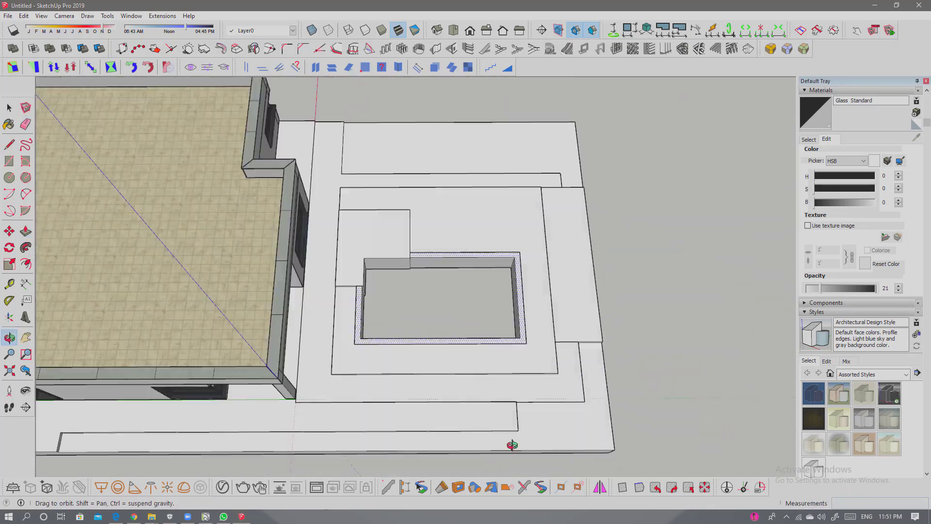
scroll(512, 445, down, 5)
drag(512, 445, 533, 339)
key(space)
click(809, 140)
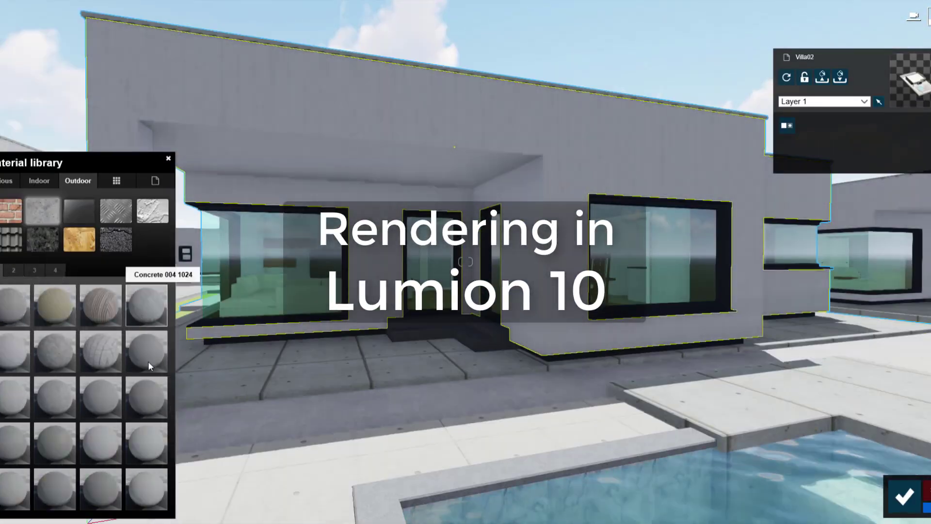
Apply concrete to the building walls and Polii ConcretePlates to the pool coping.
click(147, 363)
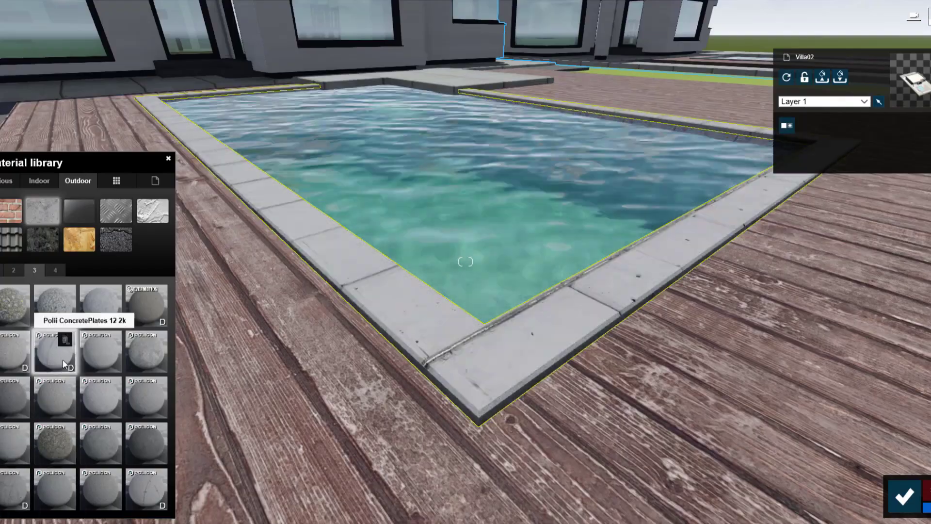
click(64, 363)
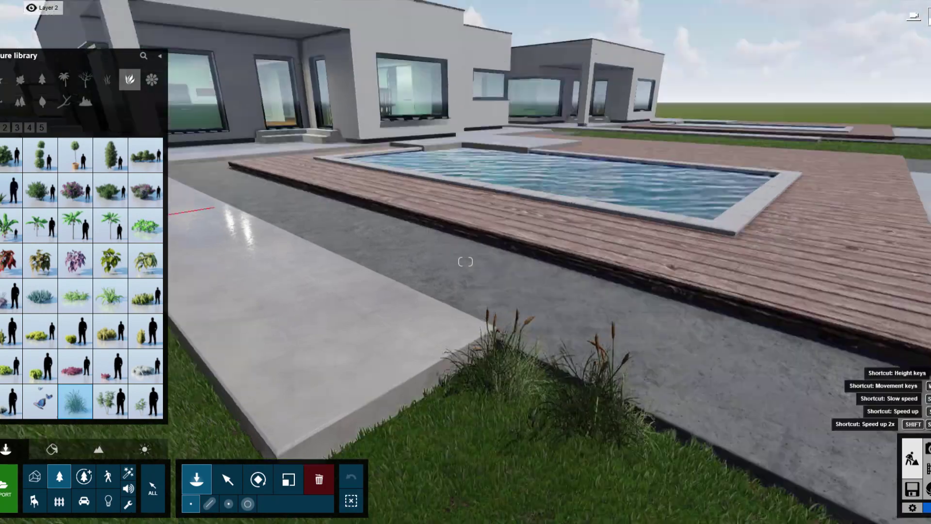
Browse the Nature library's plant pages for grass and shrub models.
click(17, 127)
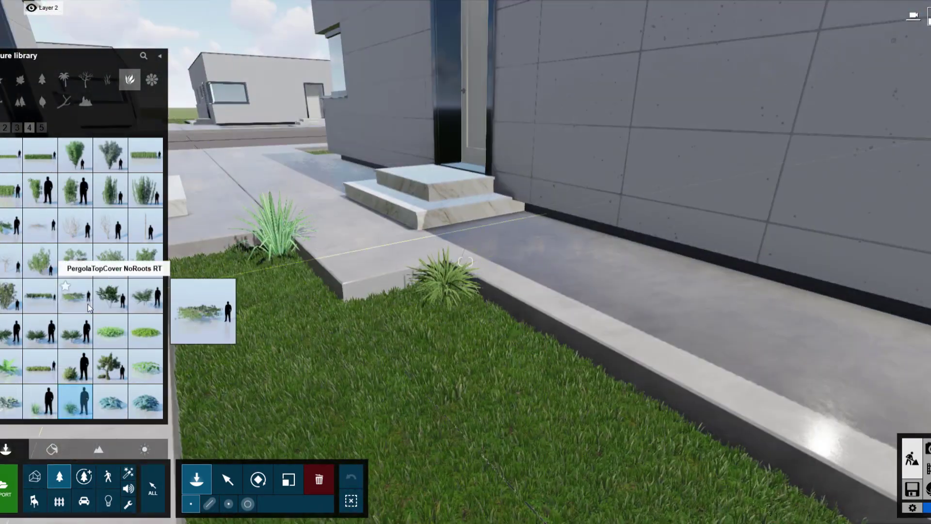
click(41, 127)
click(6, 129)
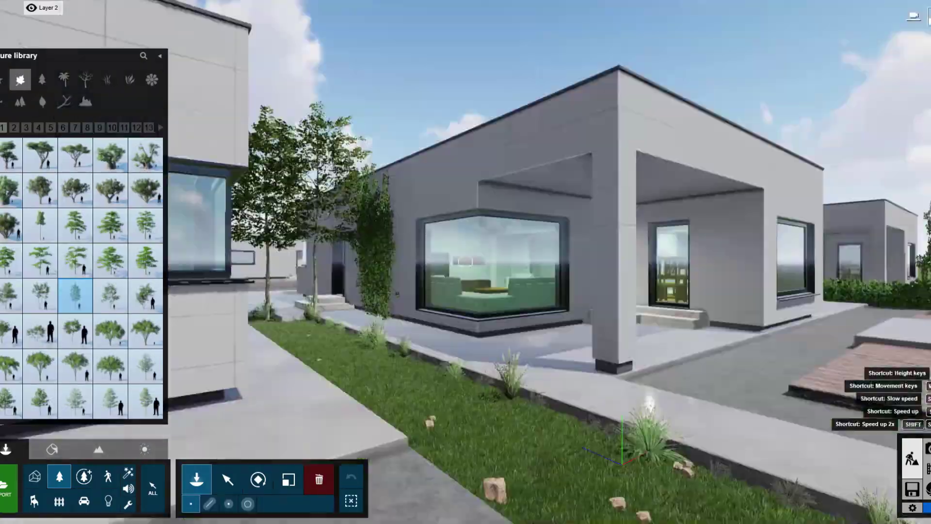
Show the second page of tree models in the Nature library.
click(14, 127)
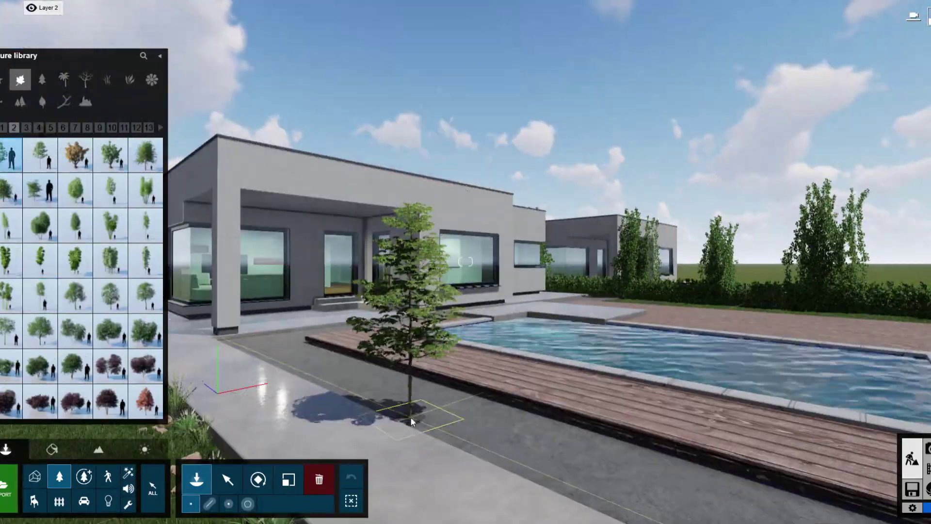